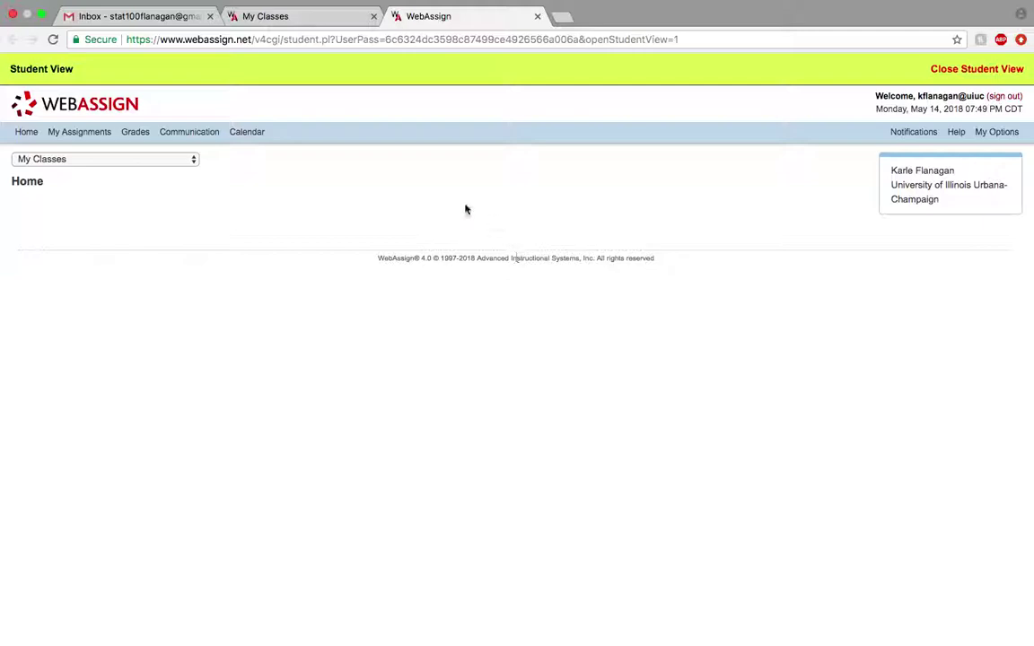
Select the Stat 100, section Online, Summer 1 2018 class and open Required: HW Assignment 1 (Chapters 1-2) due 5/21.
{"action": "left_click", "coordinate": [188, 164]}
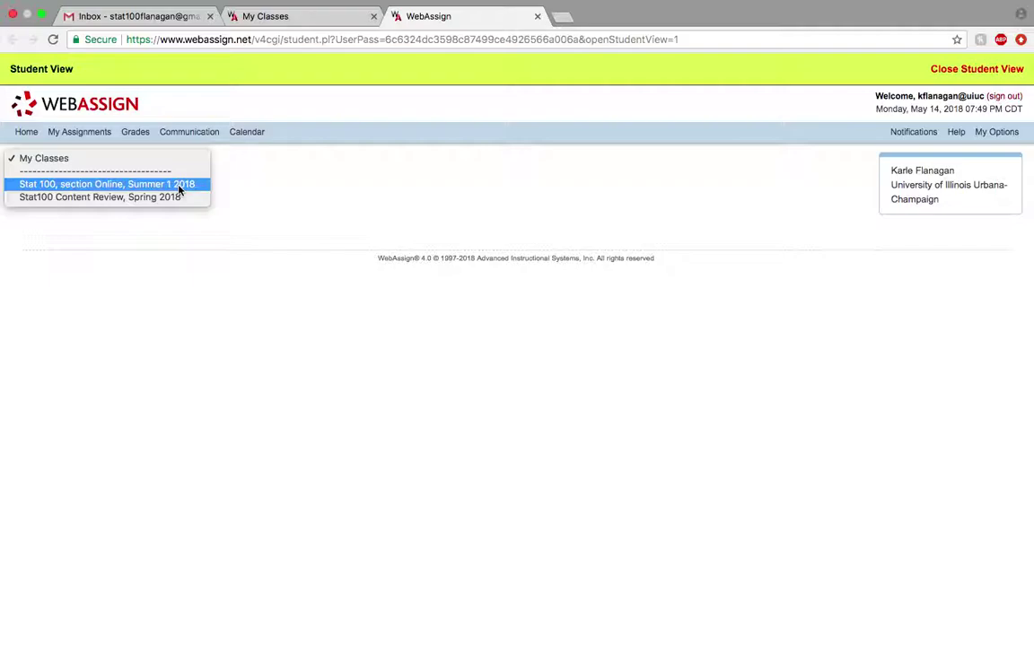
{"action": "left_click", "coordinate": [180, 187]}
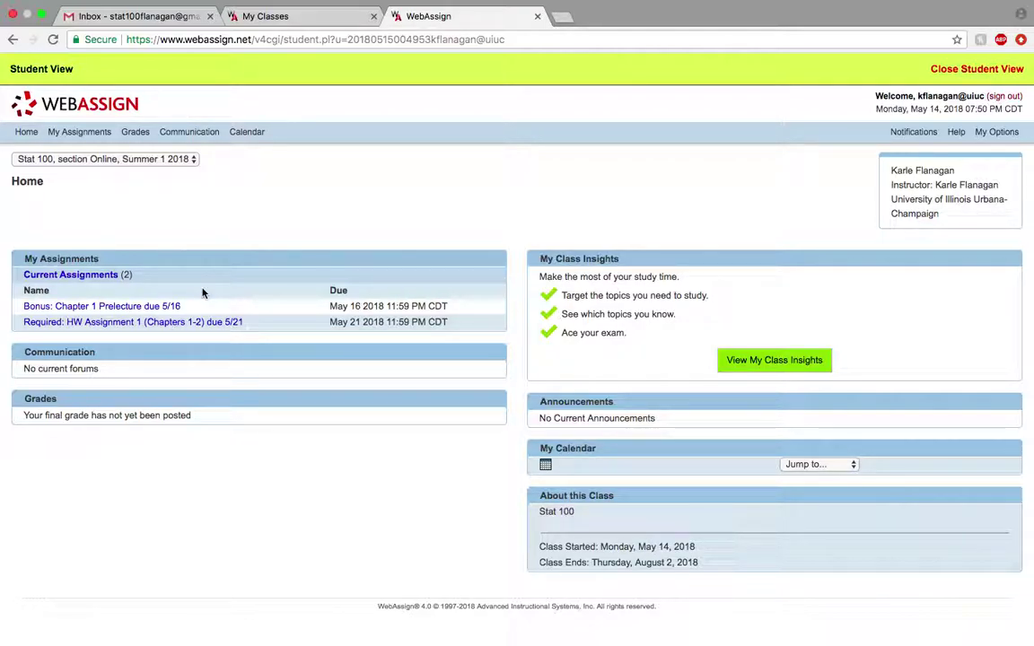
{"action": "left_click", "coordinate": [129, 325]}
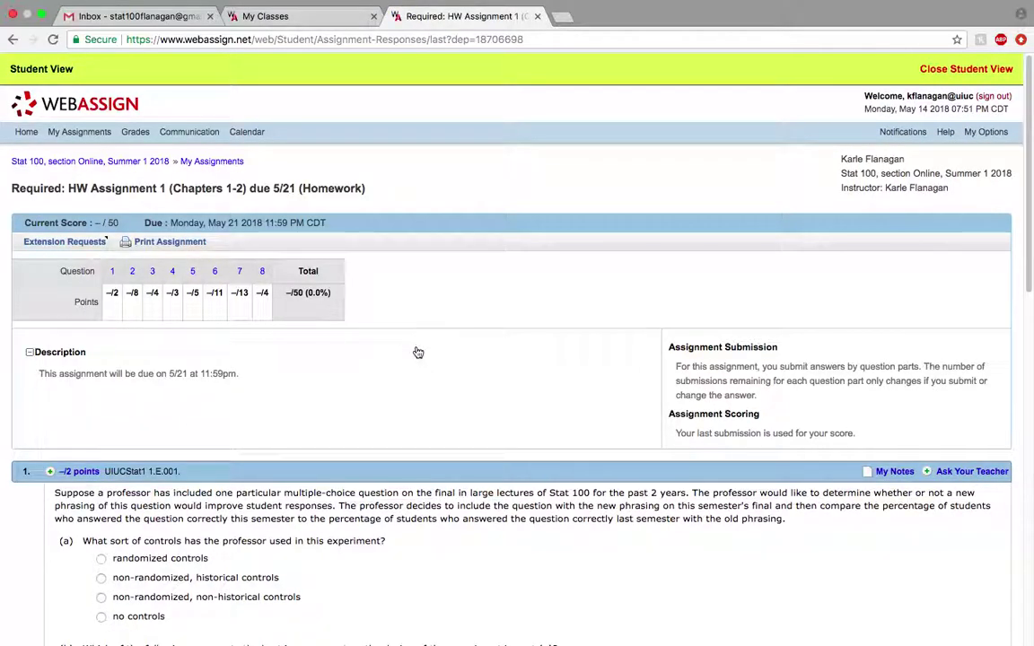
Answer part (a) of question 1 with "no controls" and submit the answer.
{"action": "scroll", "coordinate": [418, 351], "scroll_direction": "down", "scroll_amount": 10}
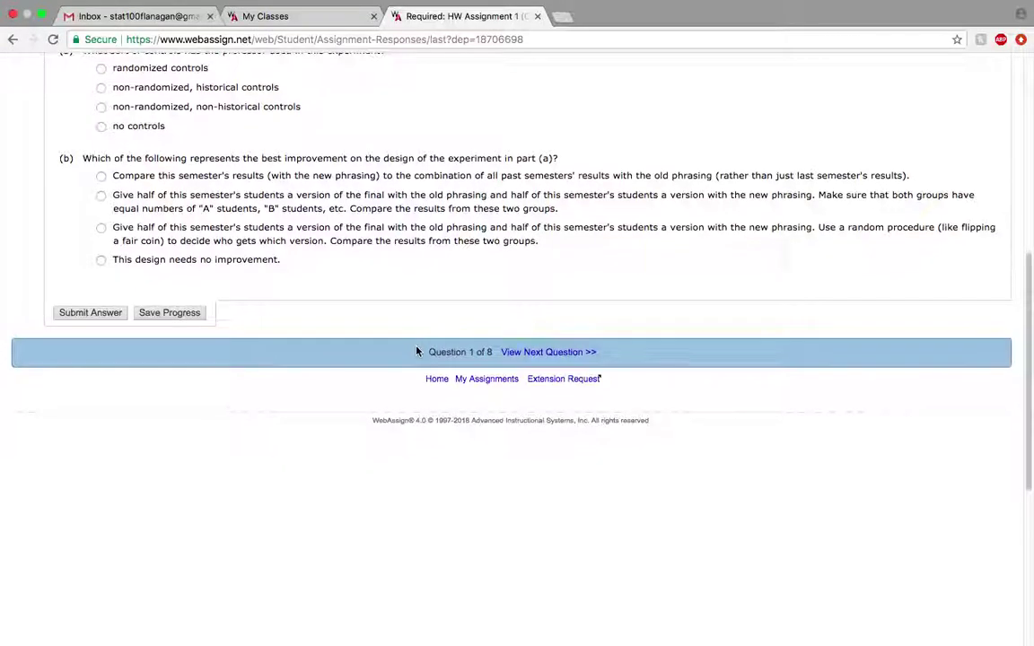
{"action": "scroll", "coordinate": [417, 352], "scroll_direction": "up", "scroll_amount": 10}
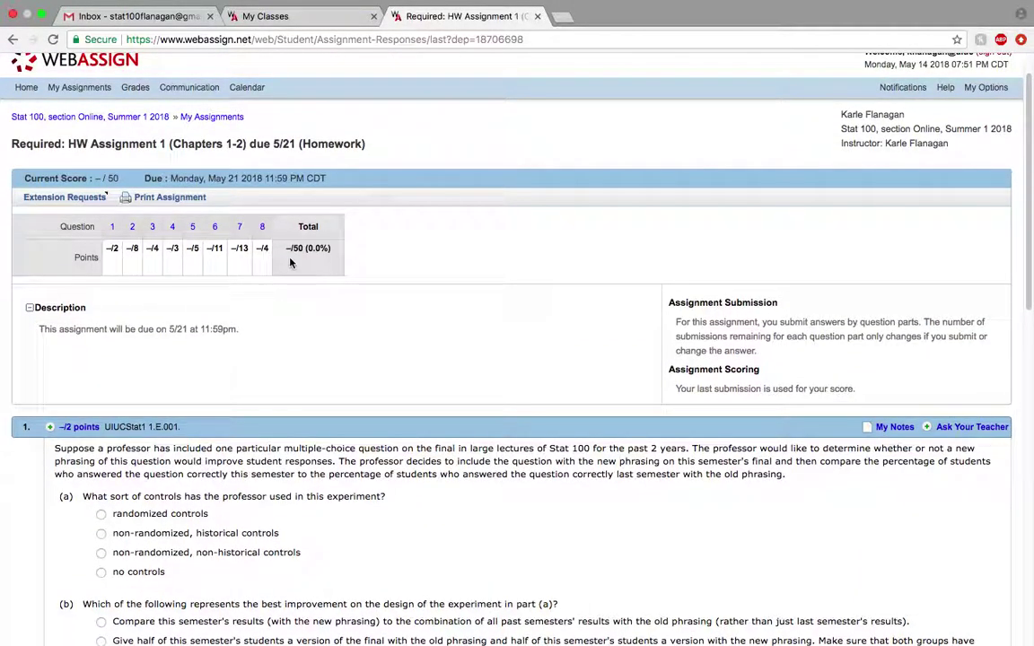
{"action": "scroll", "coordinate": [290, 351], "scroll_direction": "down", "scroll_amount": 2}
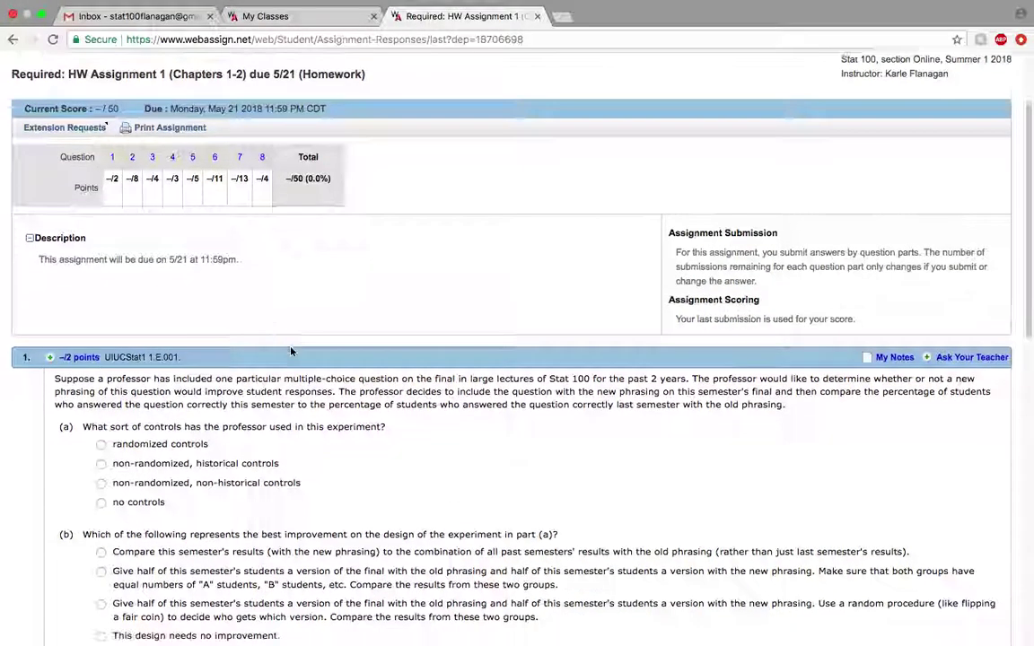
{"action": "scroll", "coordinate": [290, 351], "scroll_direction": "down", "scroll_amount": 4}
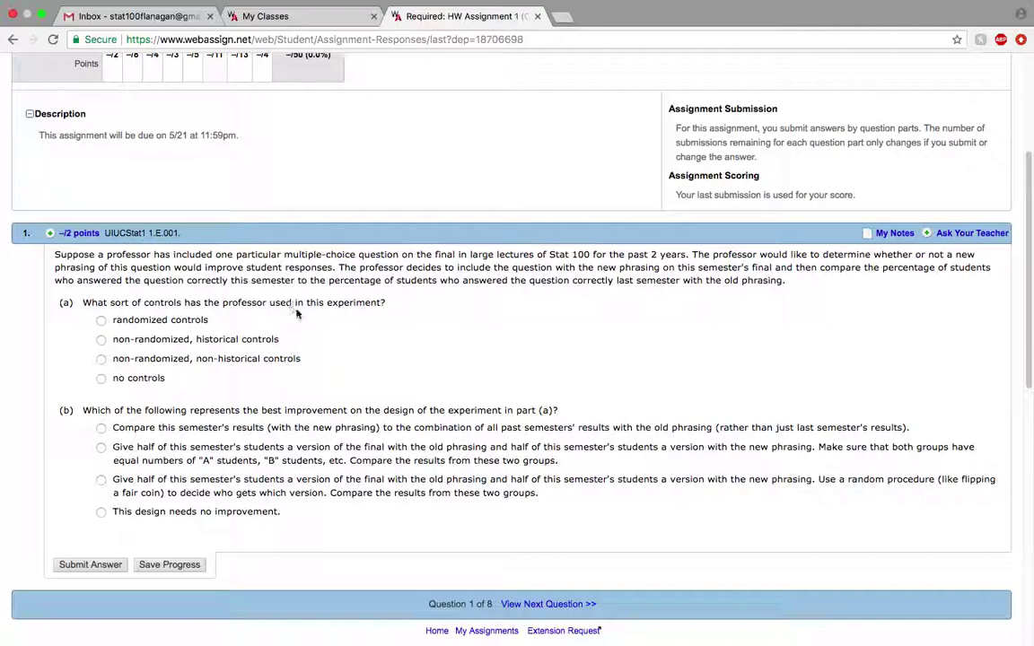
{"action": "scroll", "coordinate": [235, 327], "scroll_direction": "down", "scroll_amount": 1}
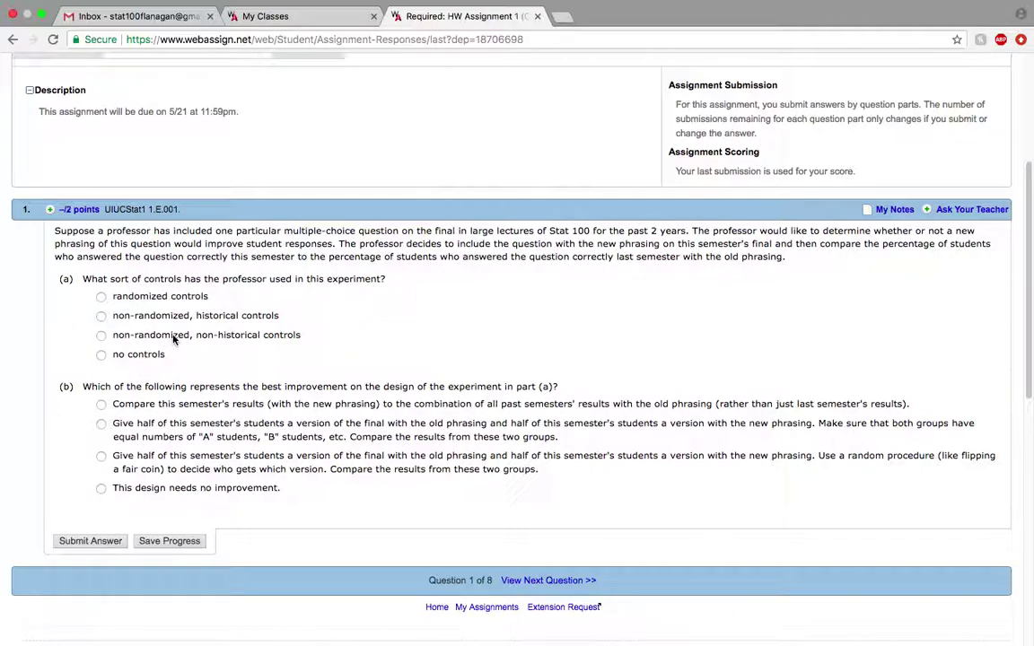
{"action": "left_click", "coordinate": [101, 355]}
{"action": "left_click", "coordinate": [89, 541]}
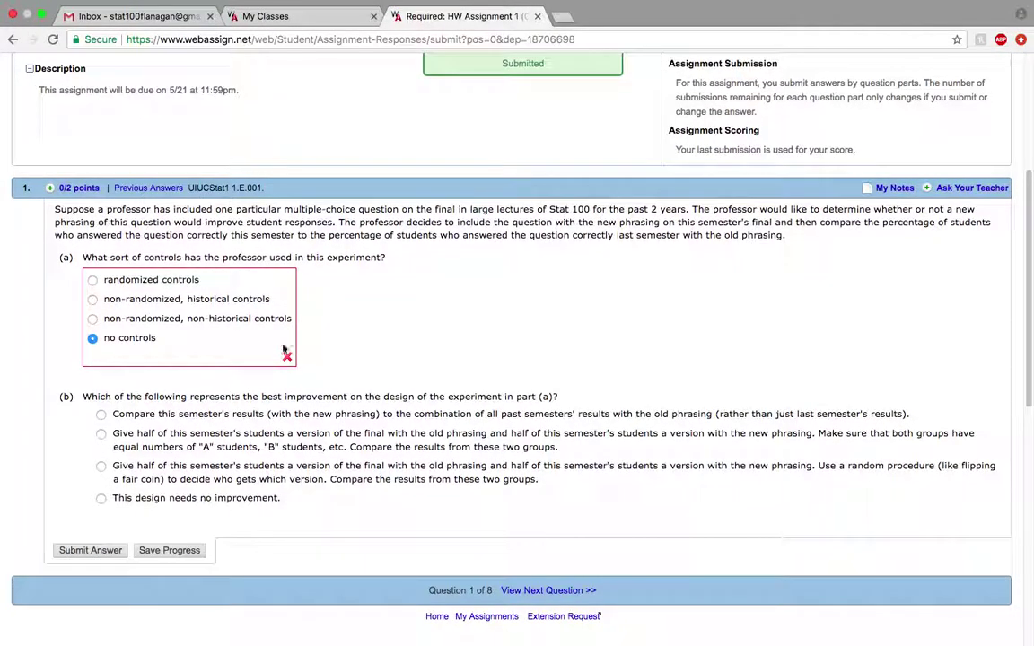
Show the question details of question 1 to check the points and submissions used for each part.
{"action": "scroll", "coordinate": [402, 285], "scroll_direction": "up", "scroll_amount": 2}
{"action": "scroll", "coordinate": [402, 285], "scroll_direction": "up", "scroll_amount": 1}
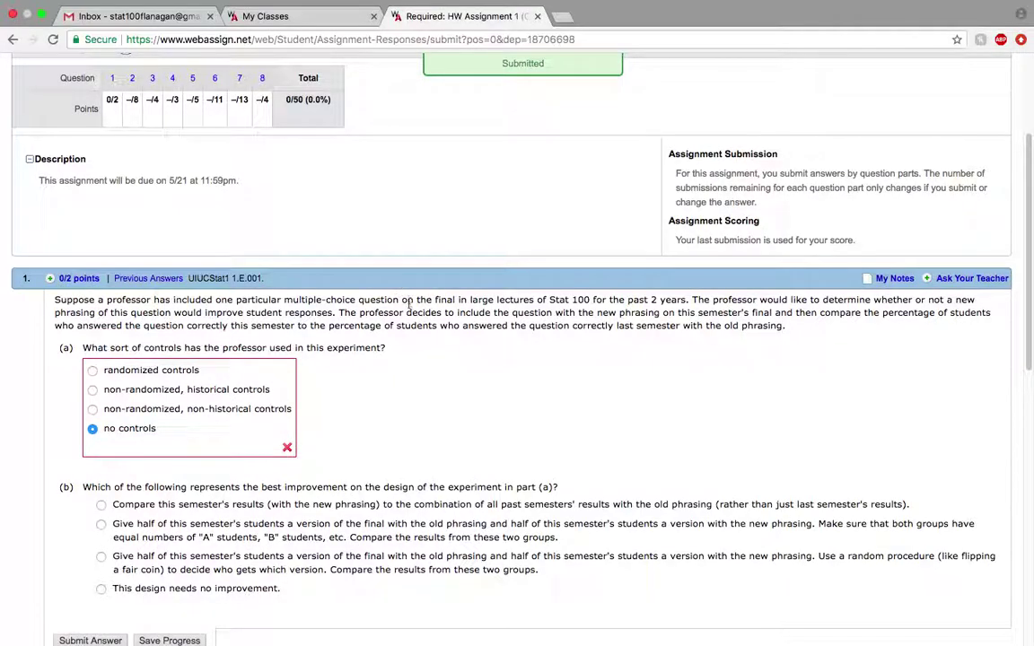
{"action": "scroll", "coordinate": [323, 426], "scroll_direction": "down", "scroll_amount": 2}
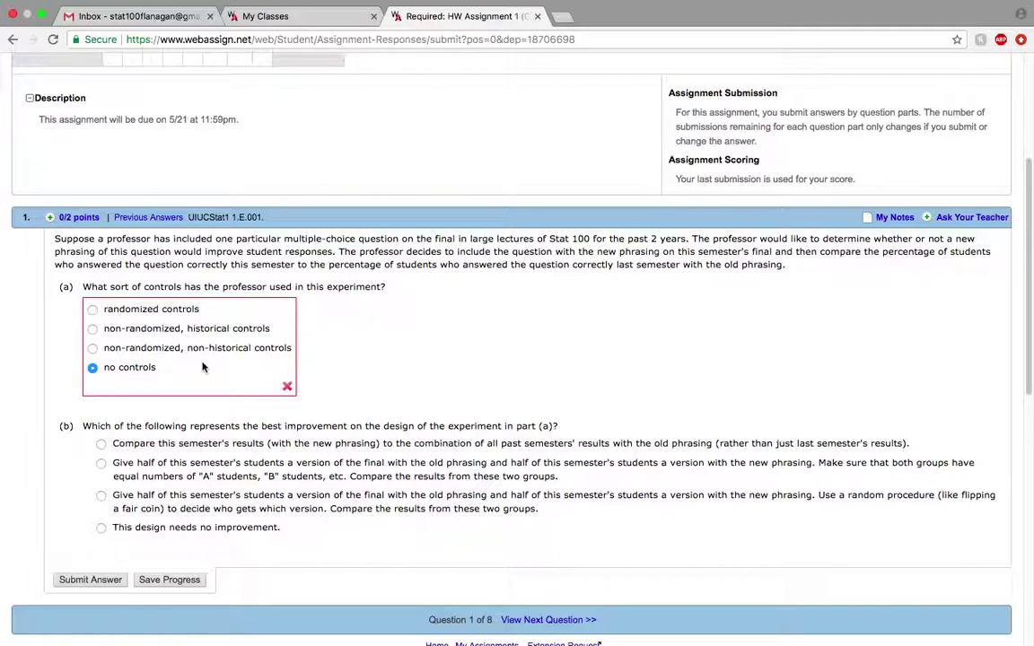
{"action": "left_click", "coordinate": [51, 223]}
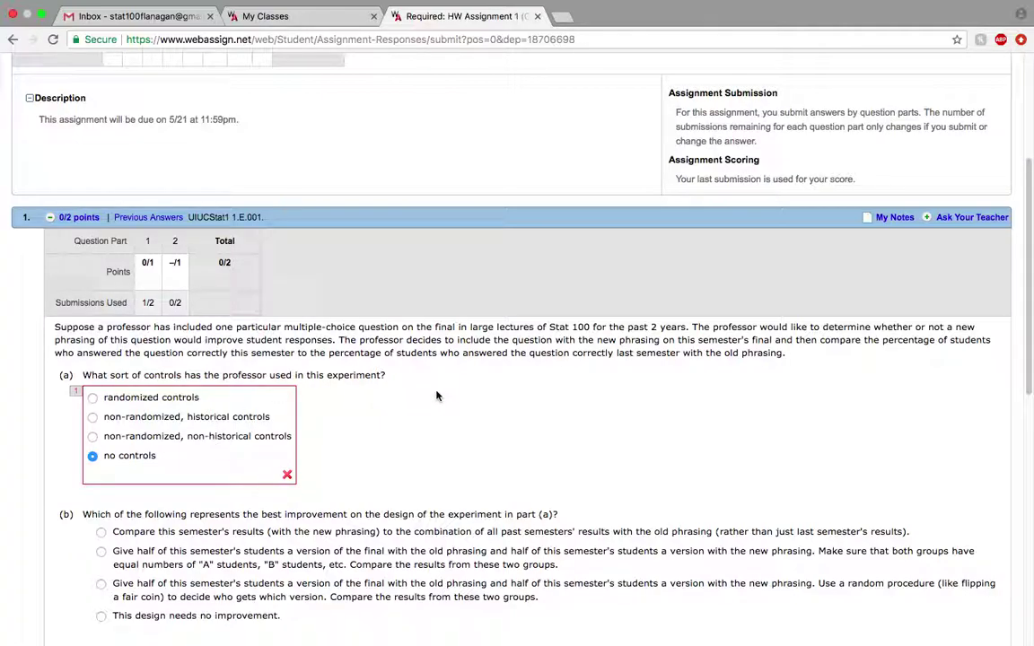
Change the answer to question 1 part (a) to "non-randomized, historical controls" and submit it.
{"action": "left_click", "coordinate": [93, 418]}
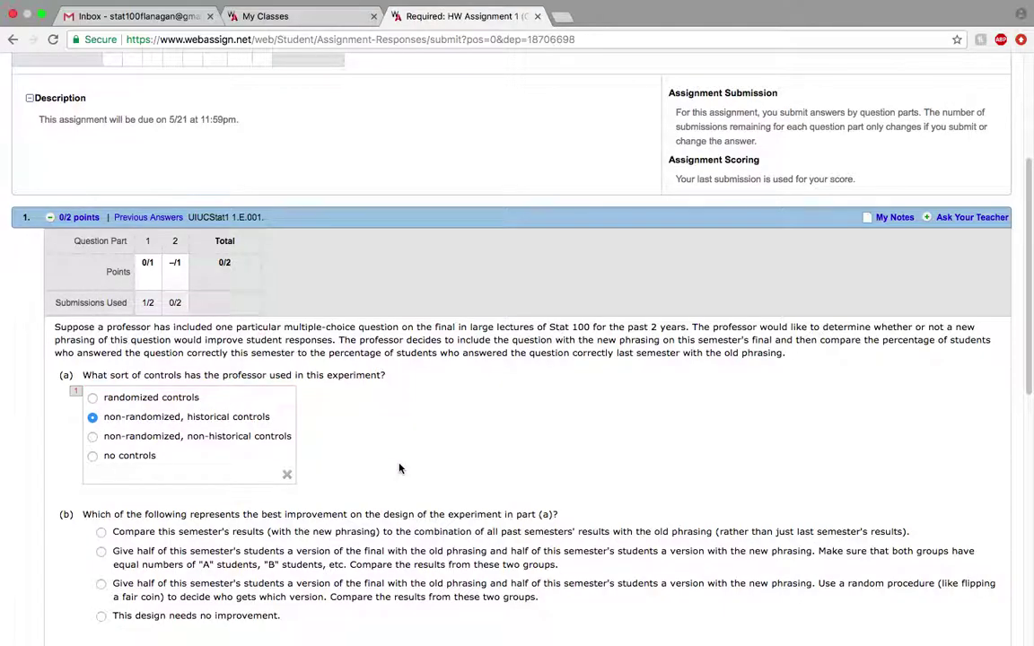
{"action": "scroll", "coordinate": [400, 467], "scroll_direction": "down", "scroll_amount": 3}
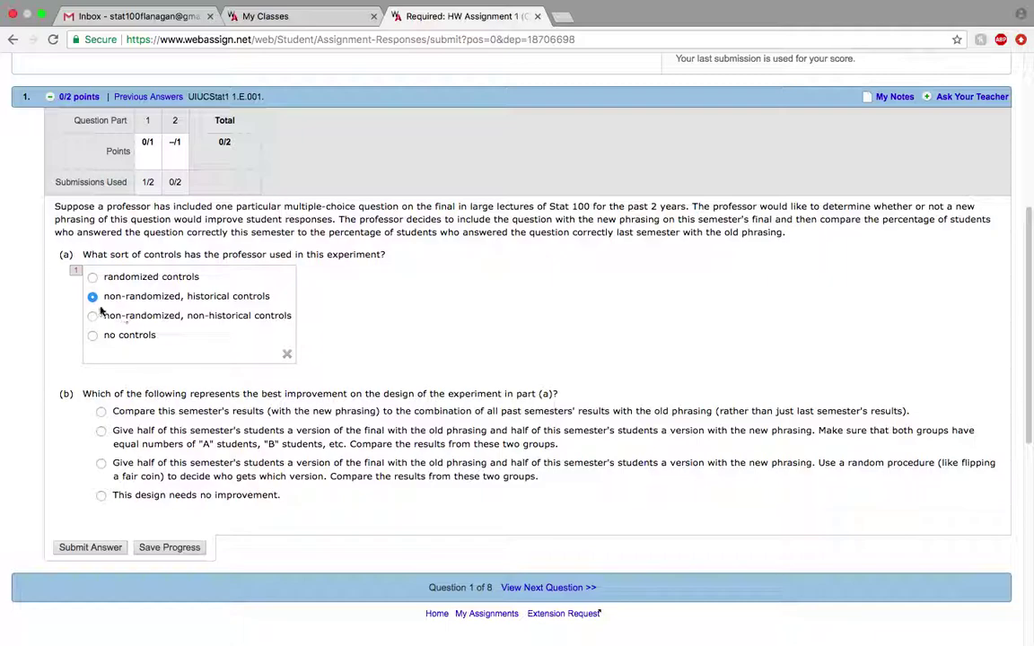
{"action": "left_click", "coordinate": [90, 549]}
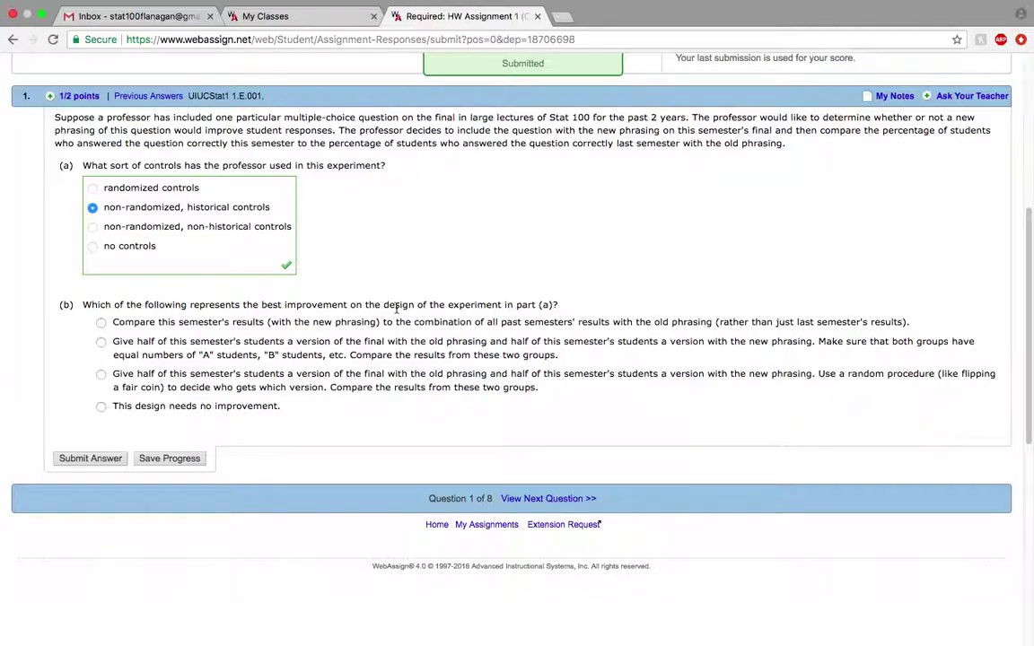
Check the assignment's updated score and expand the details of question 1 again to review its submissions used.
{"action": "scroll", "coordinate": [396, 307], "scroll_direction": "up", "scroll_amount": 4}
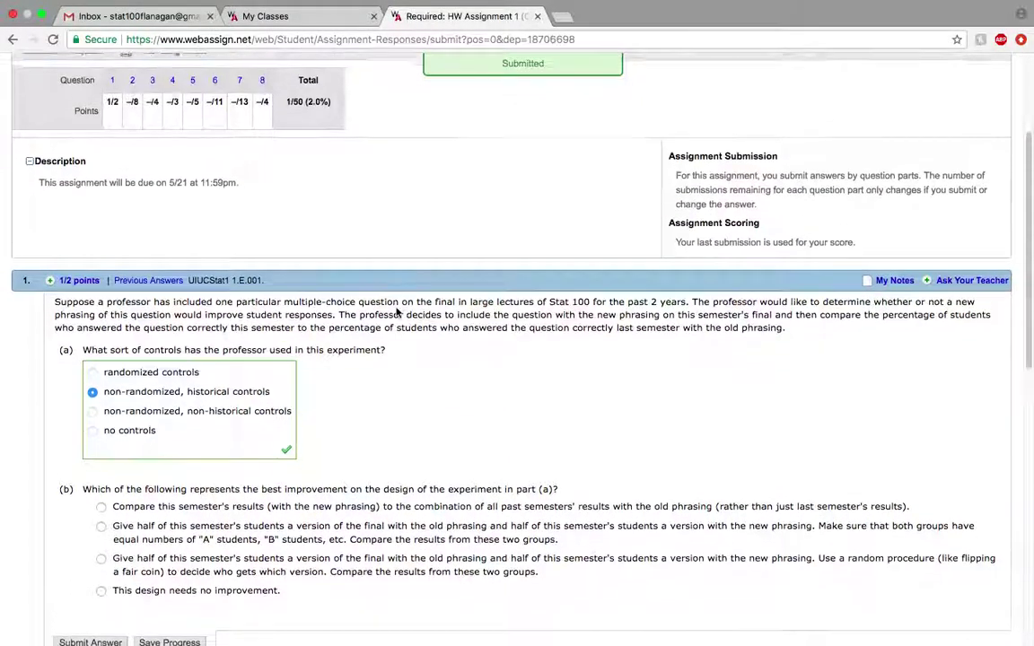
{"action": "scroll", "coordinate": [398, 311], "scroll_direction": "up", "scroll_amount": 1}
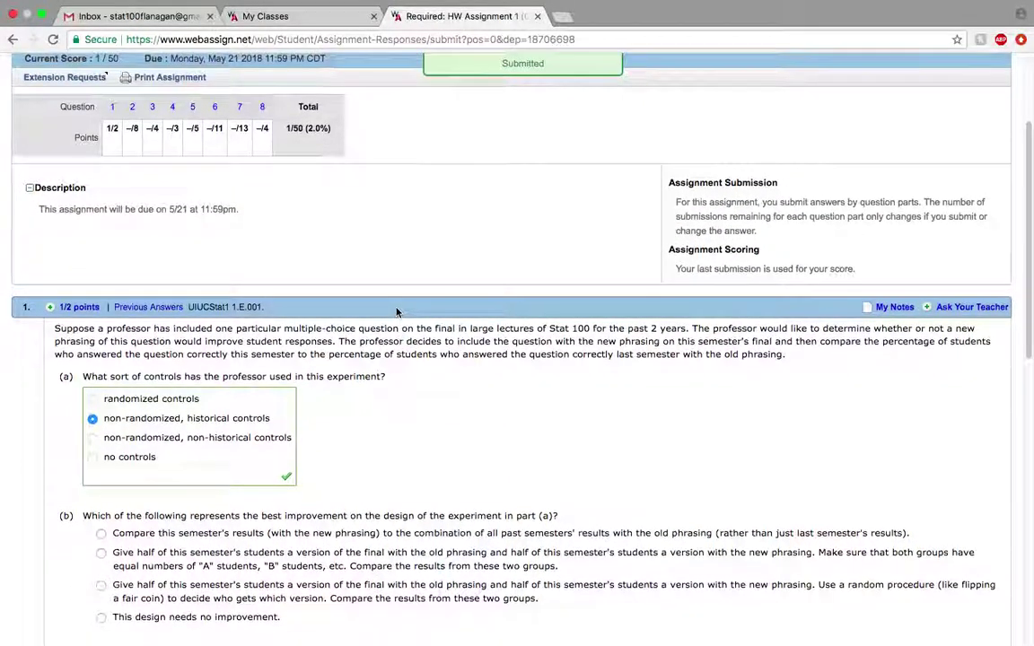
{"action": "left_click", "coordinate": [49, 308]}
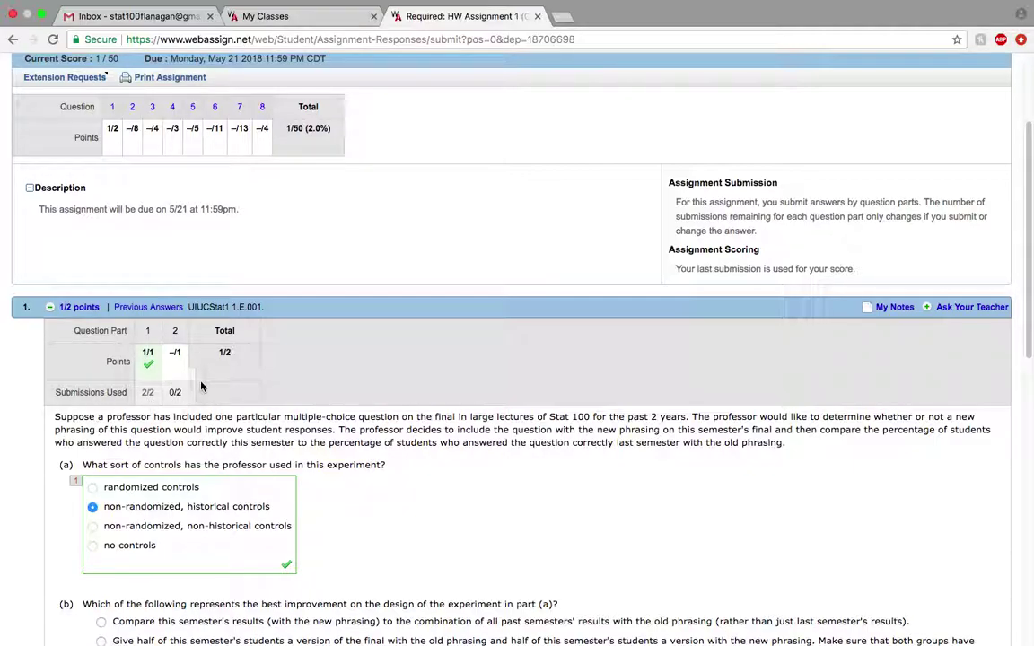
Look over the remaining part of question 1 and go to question 2 of the assignment.
{"action": "scroll", "coordinate": [288, 409], "scroll_direction": "down", "scroll_amount": 5}
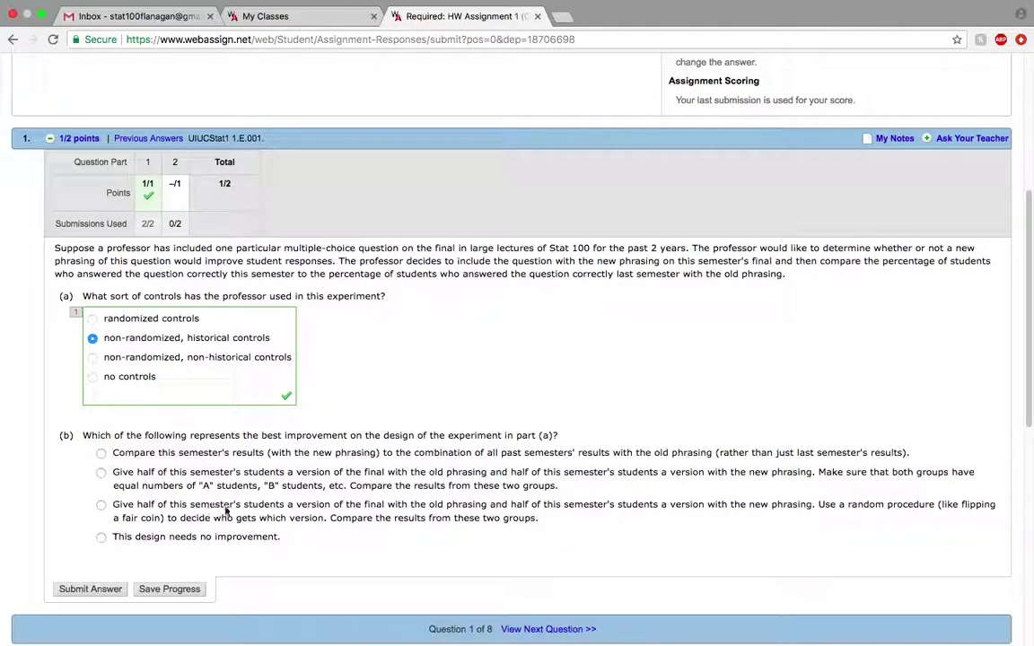
{"action": "scroll", "coordinate": [201, 463], "scroll_direction": "down", "scroll_amount": 5}
{"action": "scroll", "coordinate": [226, 395], "scroll_direction": "up", "scroll_amount": 5}
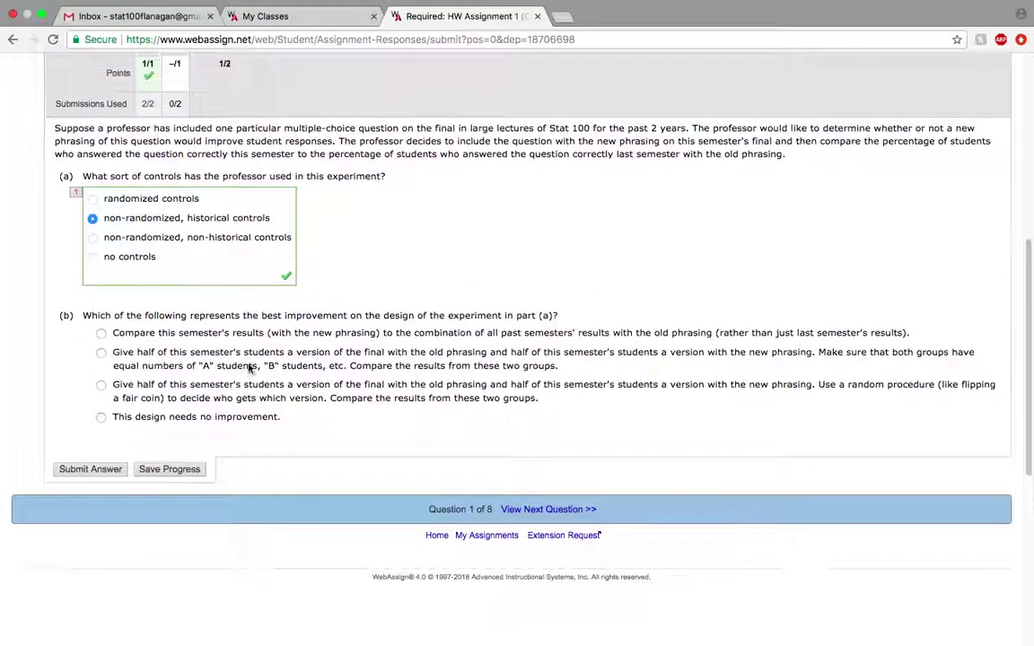
{"action": "scroll", "coordinate": [155, 363], "scroll_direction": "up", "scroll_amount": 3}
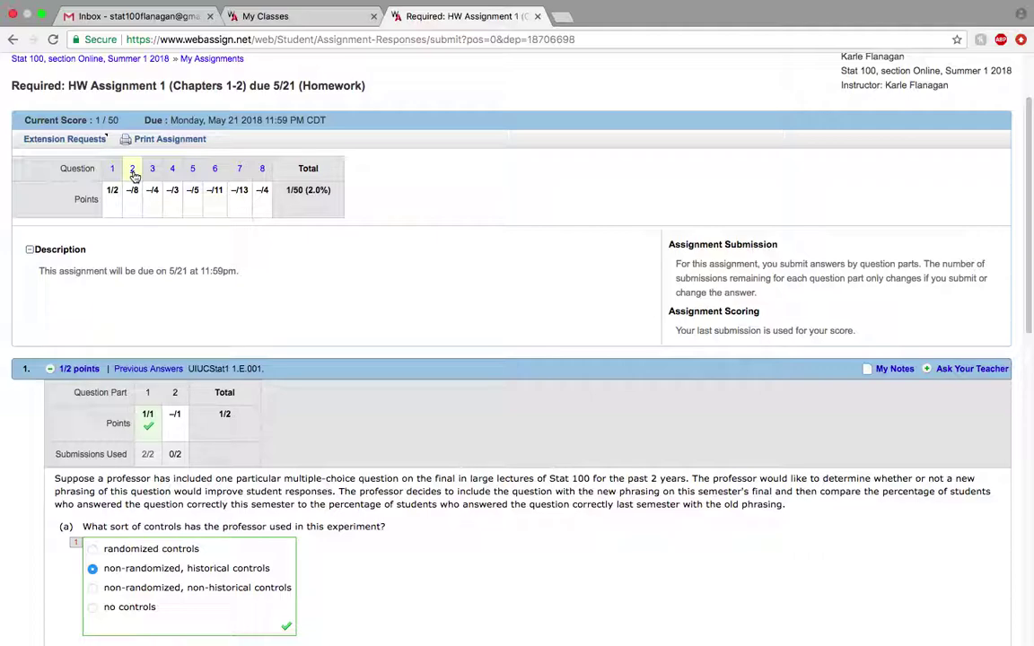
{"action": "left_click", "coordinate": [132, 173]}
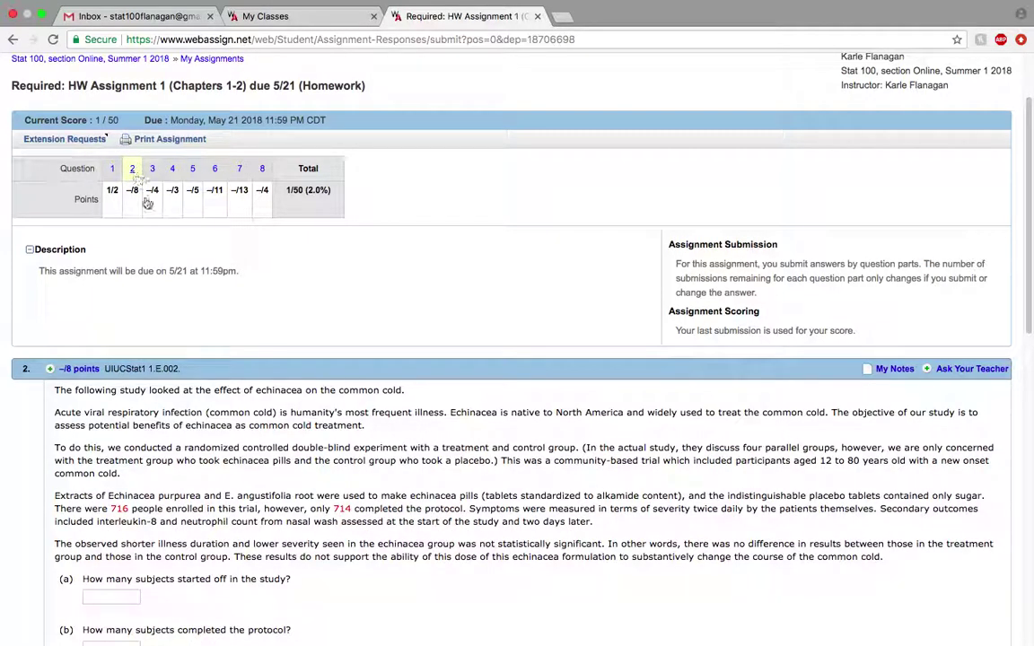
Look through the parts of question 2 and show its details to see the submissions allowed per part.
{"action": "scroll", "coordinate": [196, 357], "scroll_direction": "down", "scroll_amount": 1}
{"action": "scroll", "coordinate": [196, 357], "scroll_direction": "down", "scroll_amount": 1}
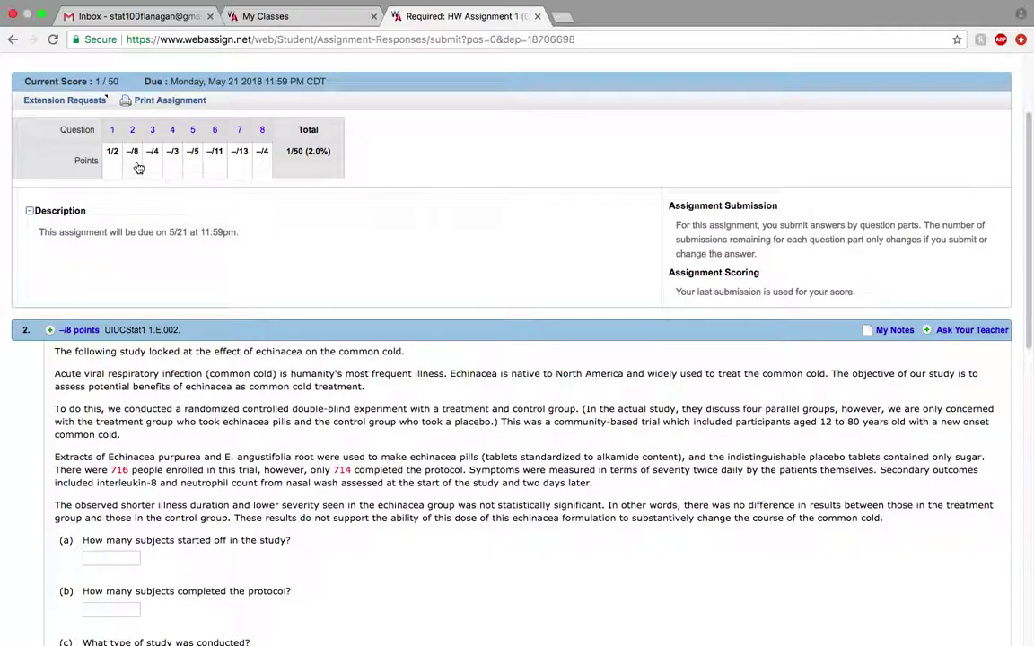
{"action": "scroll", "coordinate": [144, 302], "scroll_direction": "down", "scroll_amount": 2}
{"action": "scroll", "coordinate": [143, 302], "scroll_direction": "down", "scroll_amount": 12}
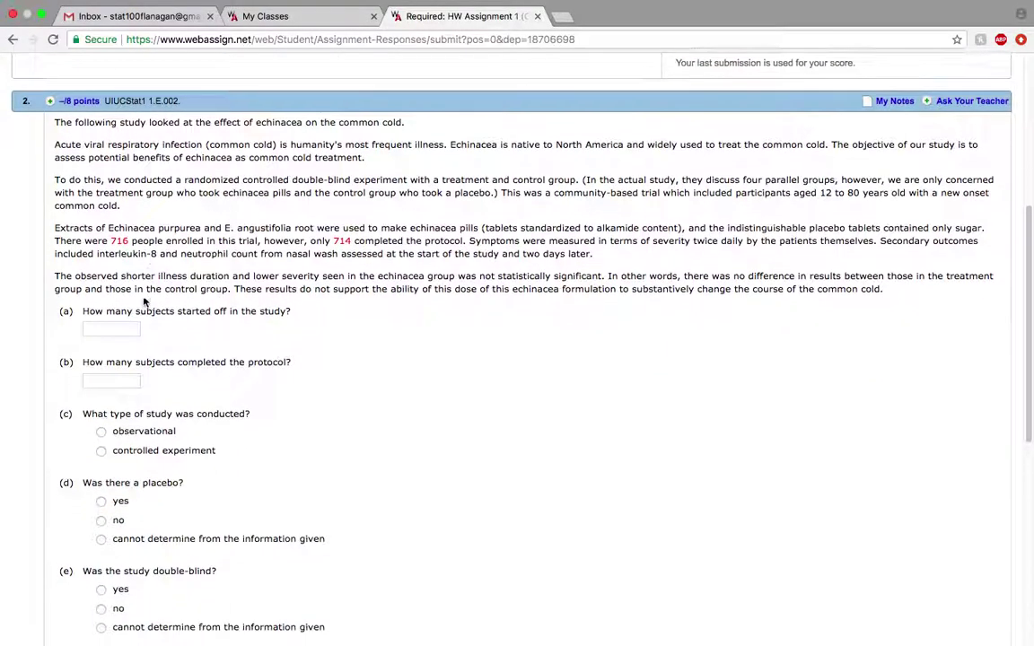
{"action": "scroll", "coordinate": [144, 302], "scroll_direction": "up", "scroll_amount": 15}
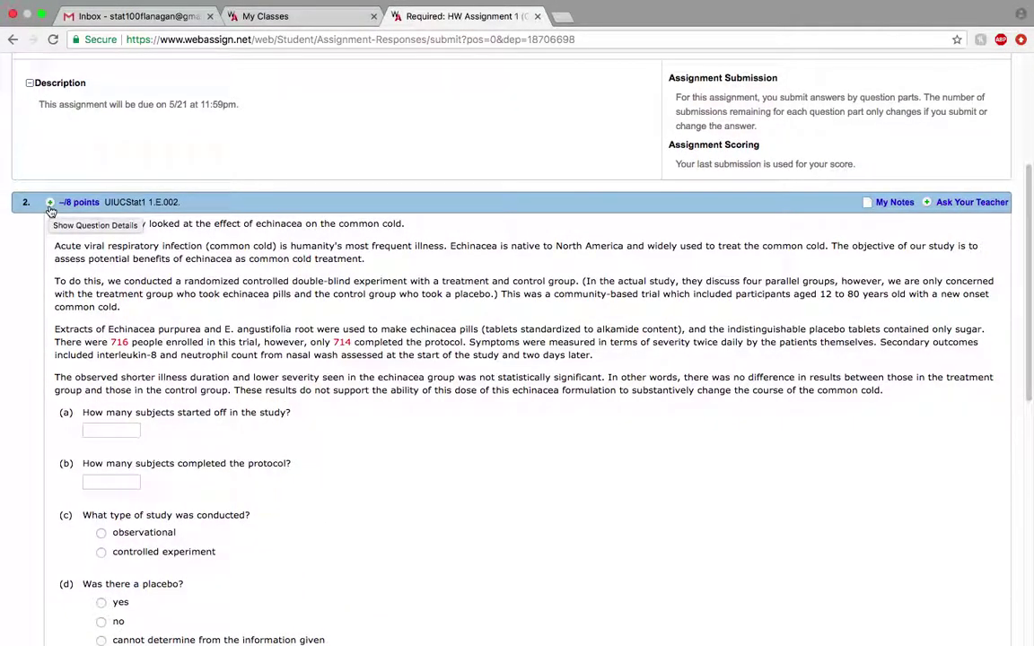
{"action": "left_click", "coordinate": [50, 203]}
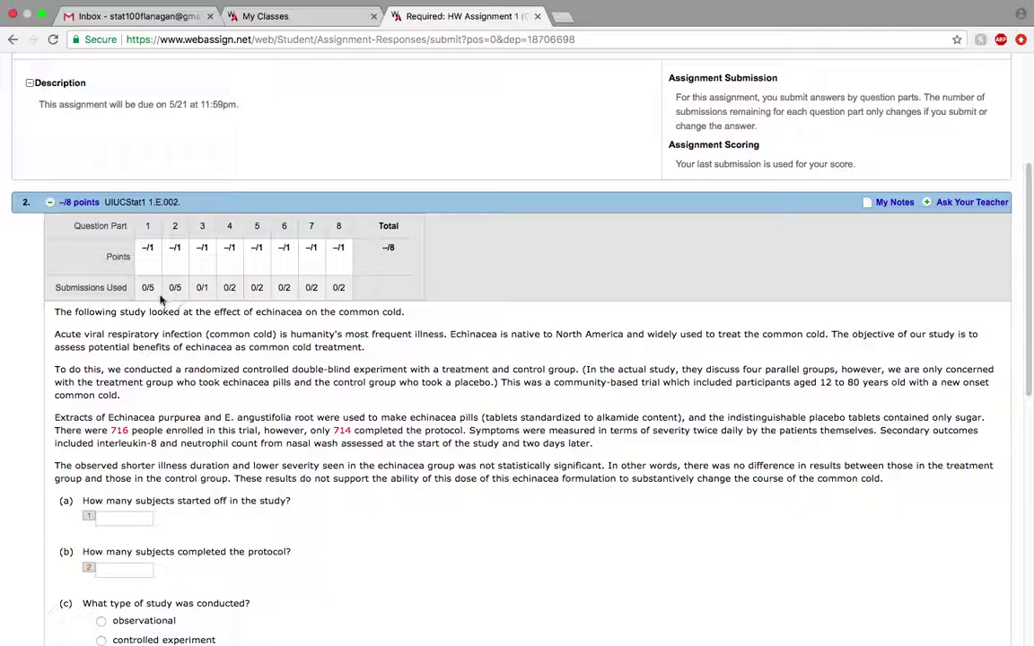
Enter 50 as the number of subjects who started the study in question 2 part (a) and submit the answer.
{"action": "scroll", "coordinate": [205, 456], "scroll_direction": "down", "scroll_amount": 2}
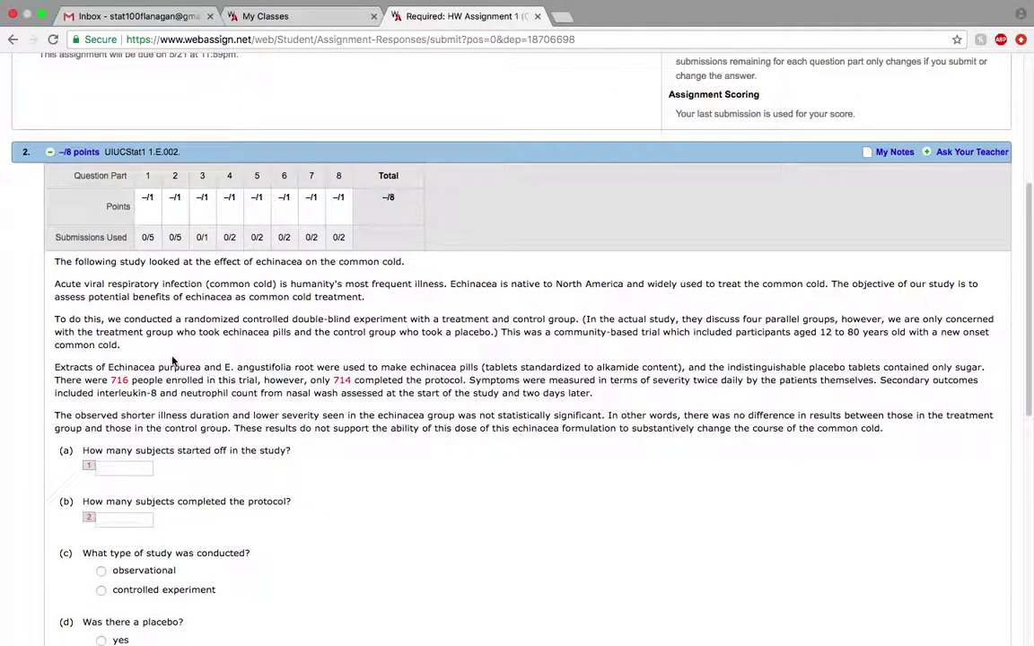
{"action": "scroll", "coordinate": [174, 359], "scroll_direction": "down", "scroll_amount": 1}
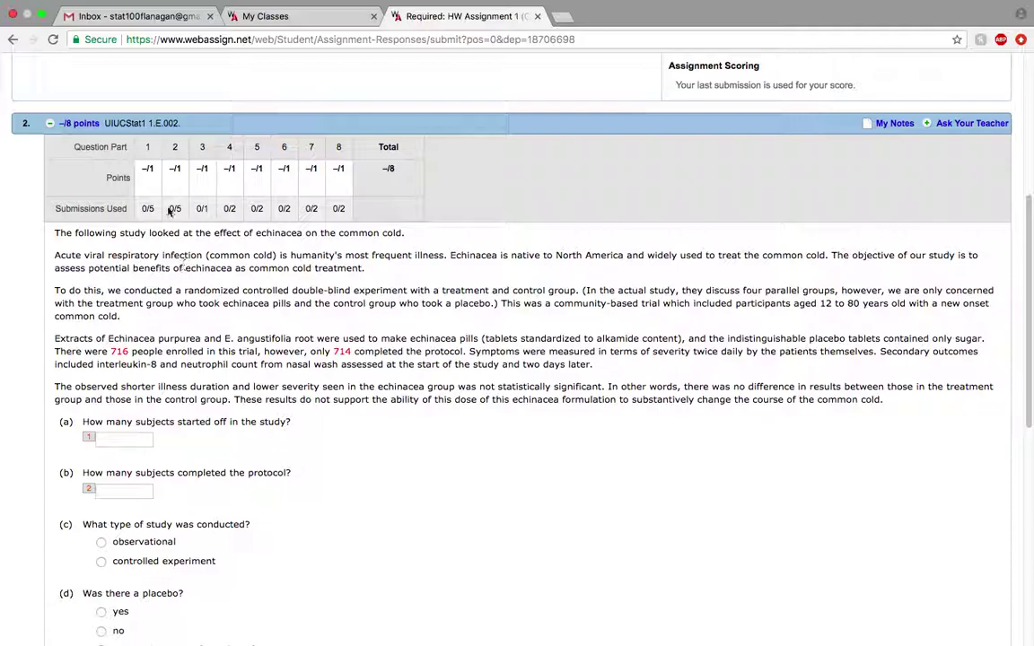
{"action": "scroll", "coordinate": [173, 339], "scroll_direction": "down", "scroll_amount": 3}
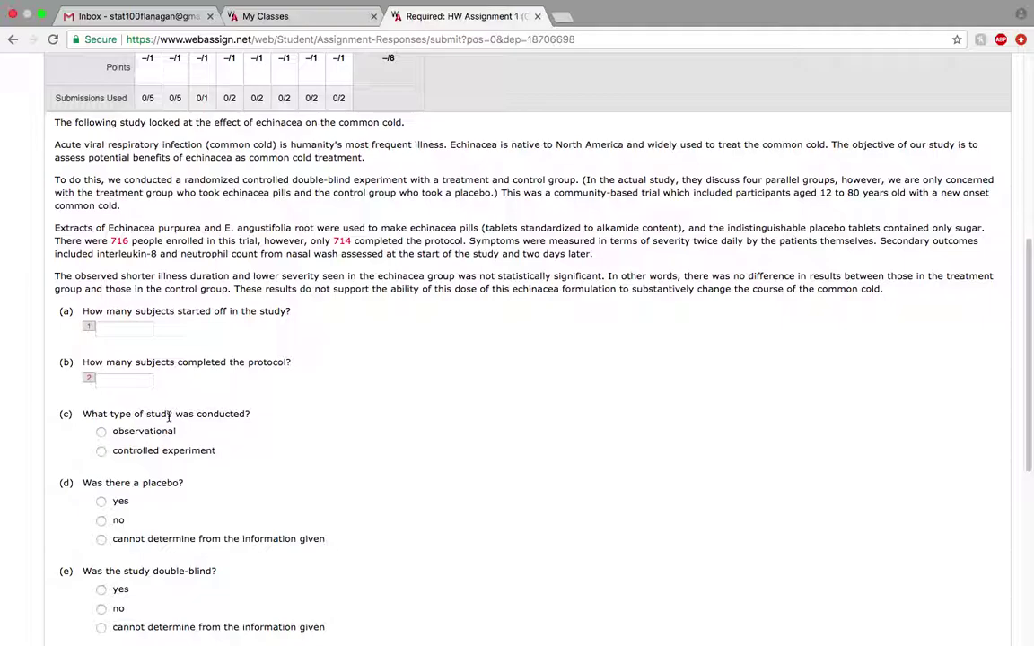
{"action": "scroll", "coordinate": [168, 417], "scroll_direction": "down", "scroll_amount": 3}
{"action": "scroll", "coordinate": [169, 418], "scroll_direction": "up", "scroll_amount": 3}
{"action": "scroll", "coordinate": [153, 385], "scroll_direction": "up", "scroll_amount": 1}
{"action": "scroll", "coordinate": [229, 395], "scroll_direction": "down", "scroll_amount": 2}
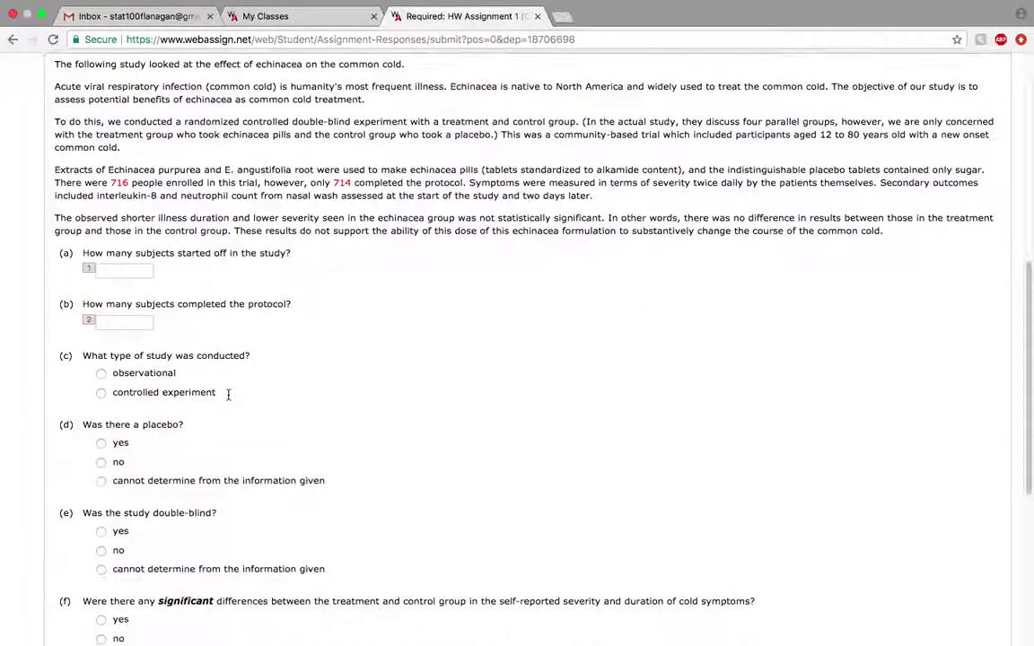
{"action": "left_click", "coordinate": [130, 271]}
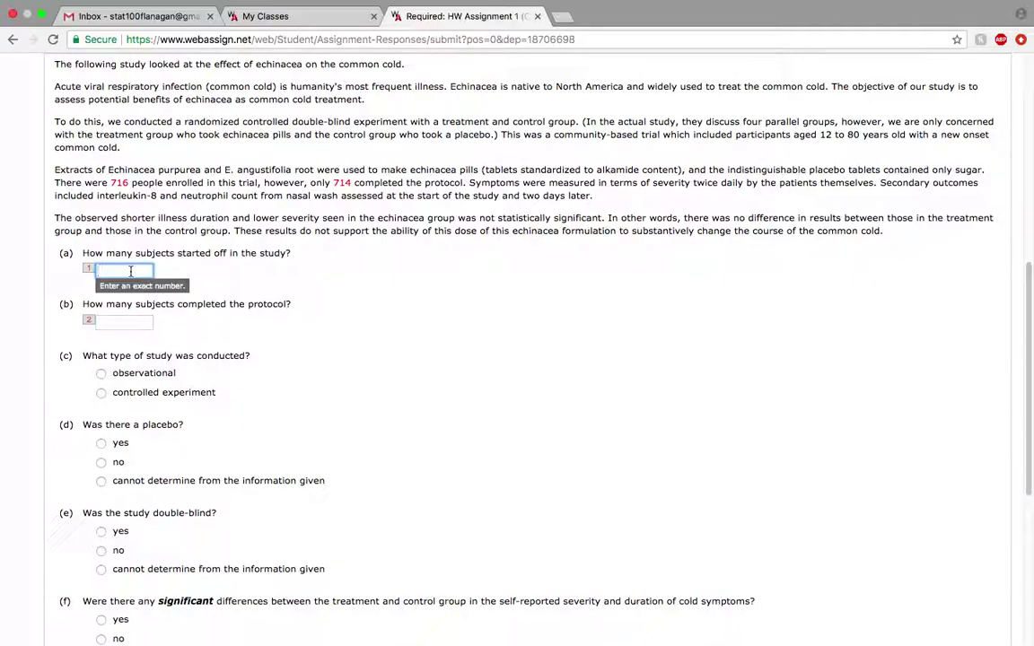
{"action": "type", "text": "50"}
{"action": "scroll", "coordinate": [212, 318], "scroll_direction": "down", "scroll_amount": 5}
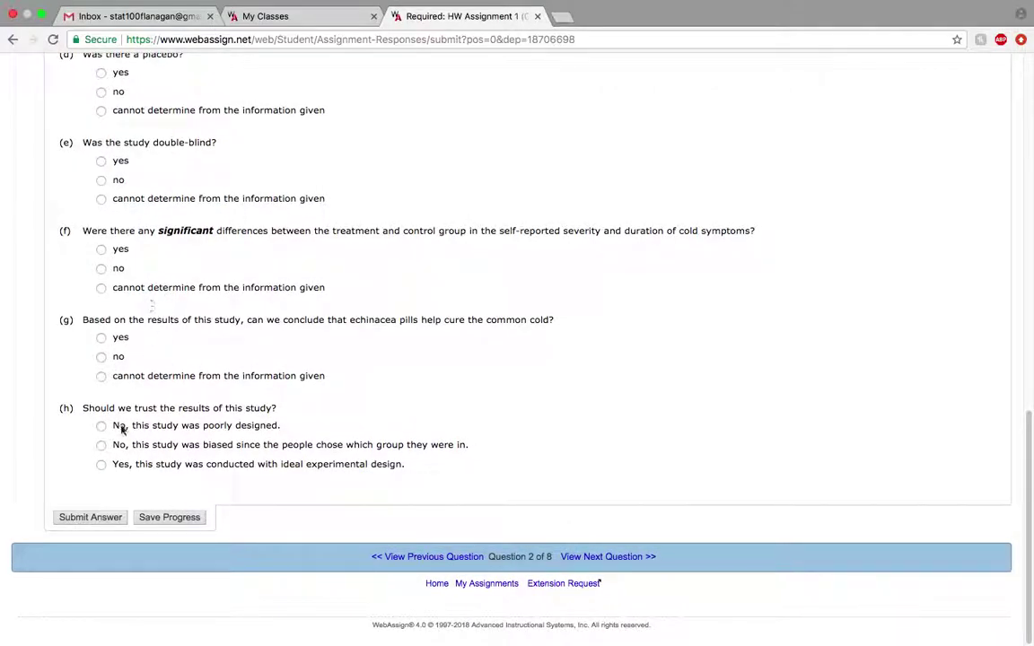
{"action": "left_click", "coordinate": [88, 520]}
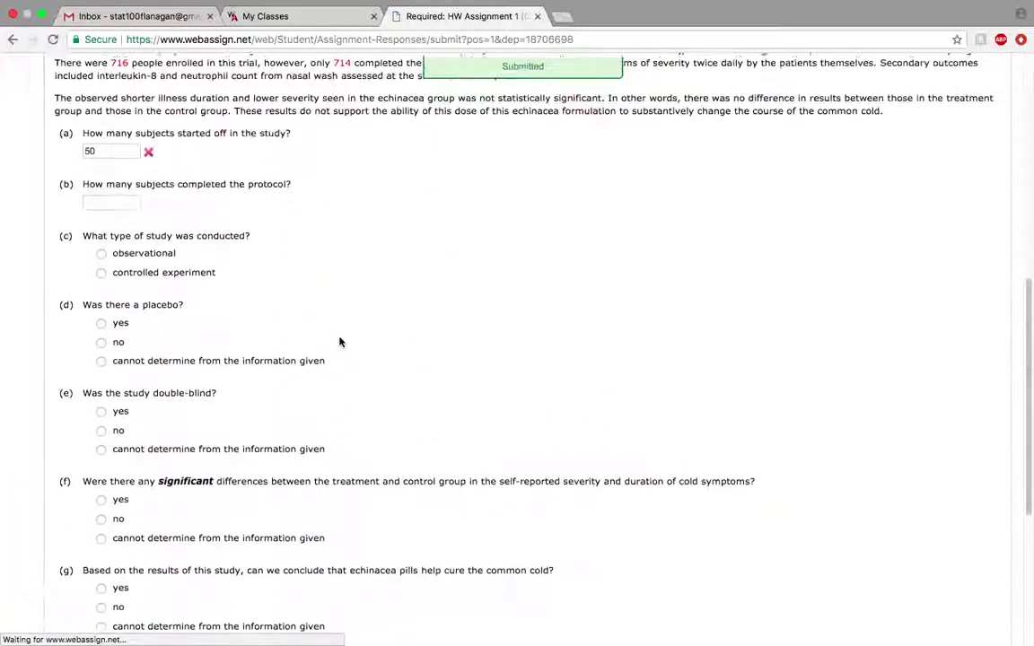
Show the details of question 2 to review the submissions used after submitting part (a).
{"action": "scroll", "coordinate": [339, 341], "scroll_direction": "up", "scroll_amount": 4}
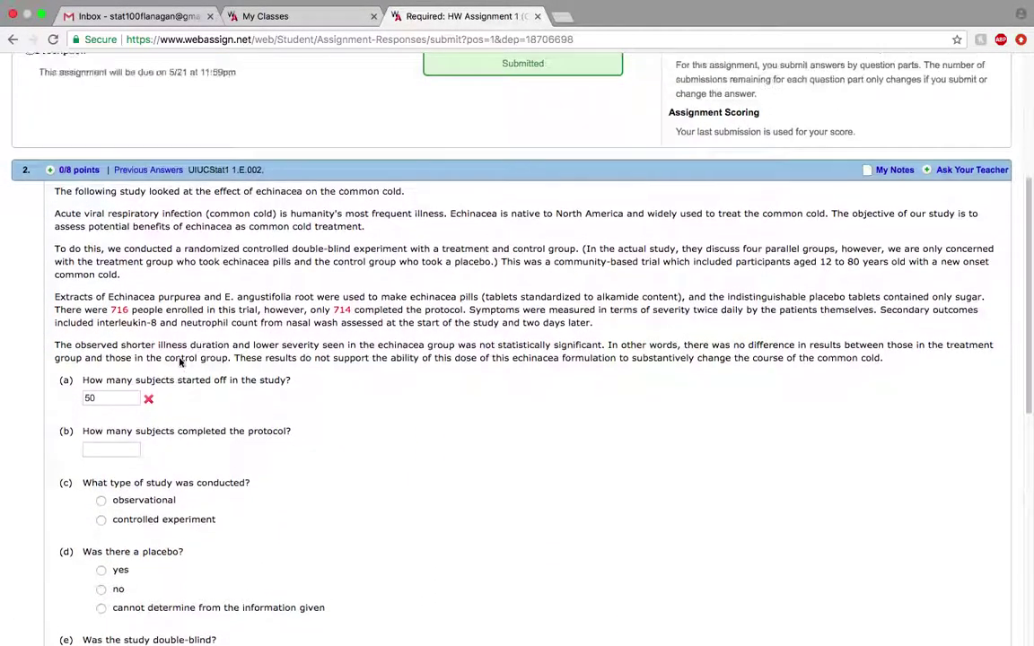
{"action": "left_click", "coordinate": [51, 249]}
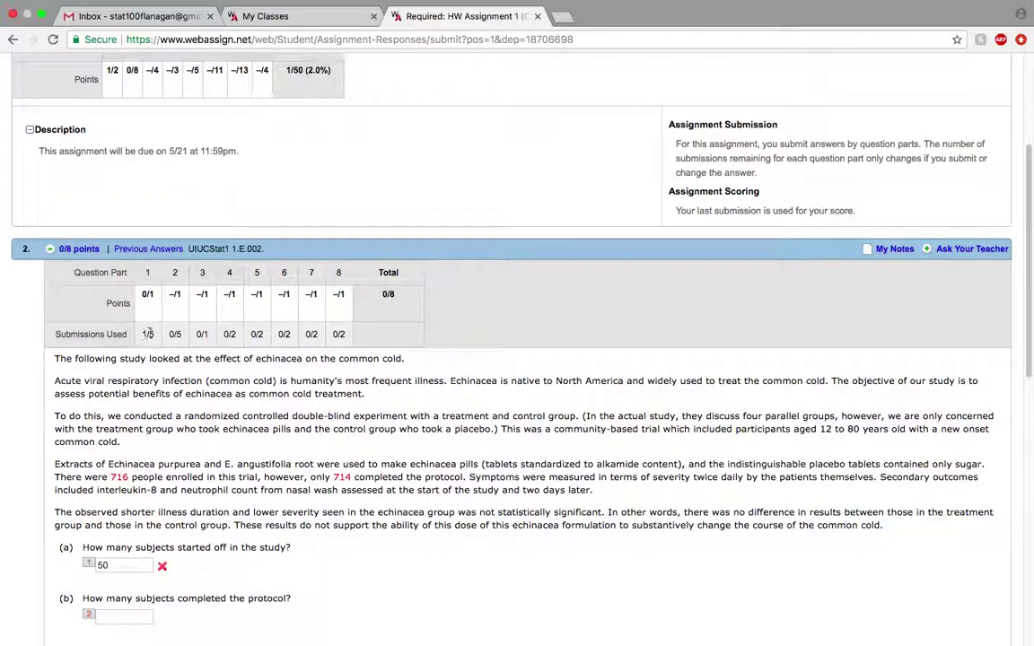
Review the points and submissions used per part of question 2, its unanswered parts, and the assignment's overall score summary.
{"action": "scroll", "coordinate": [149, 337], "scroll_direction": "down", "scroll_amount": 2}
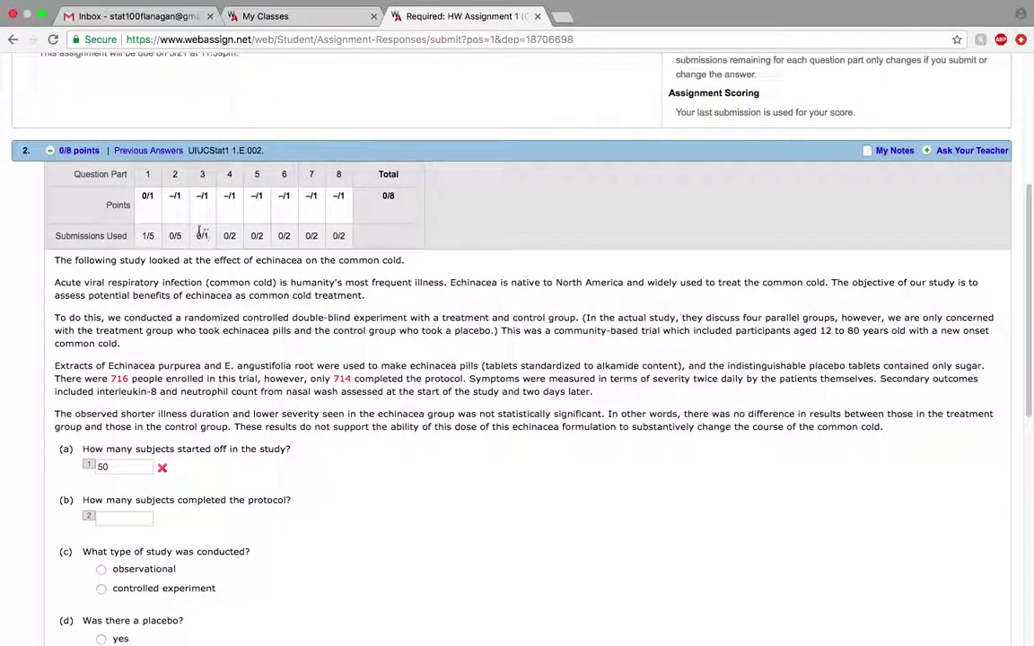
{"action": "scroll", "coordinate": [206, 236], "scroll_direction": "down", "scroll_amount": 2}
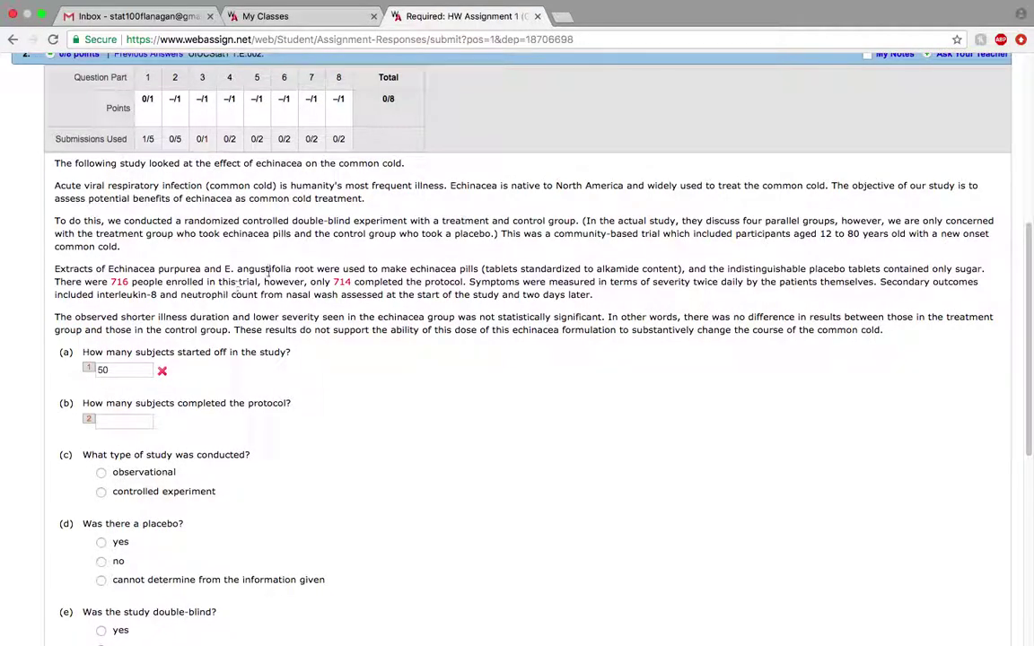
{"action": "scroll", "coordinate": [273, 270], "scroll_direction": "down", "scroll_amount": 1}
{"action": "scroll", "coordinate": [273, 269], "scroll_direction": "up", "scroll_amount": 3}
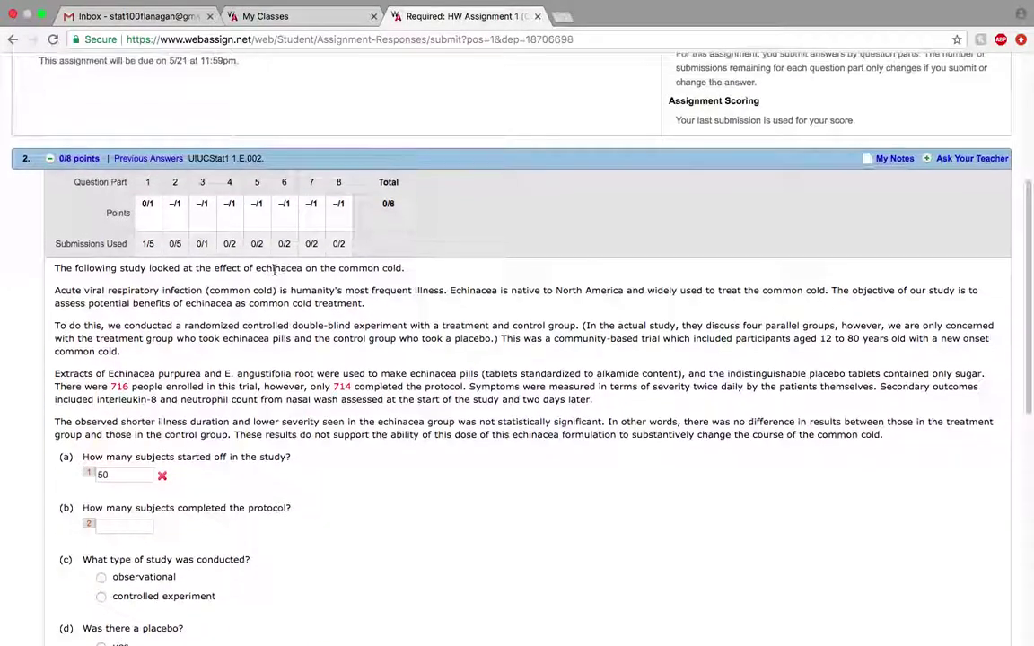
{"action": "scroll", "coordinate": [210, 228], "scroll_direction": "up", "scroll_amount": 5}
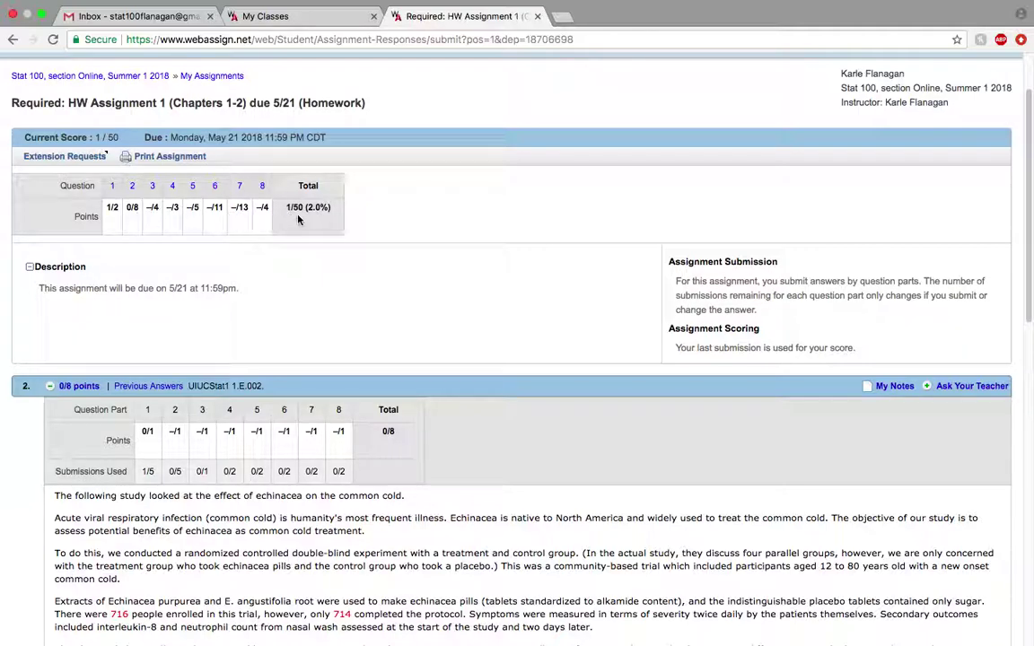
{"action": "scroll", "coordinate": [347, 287], "scroll_direction": "up", "scroll_amount": 2}
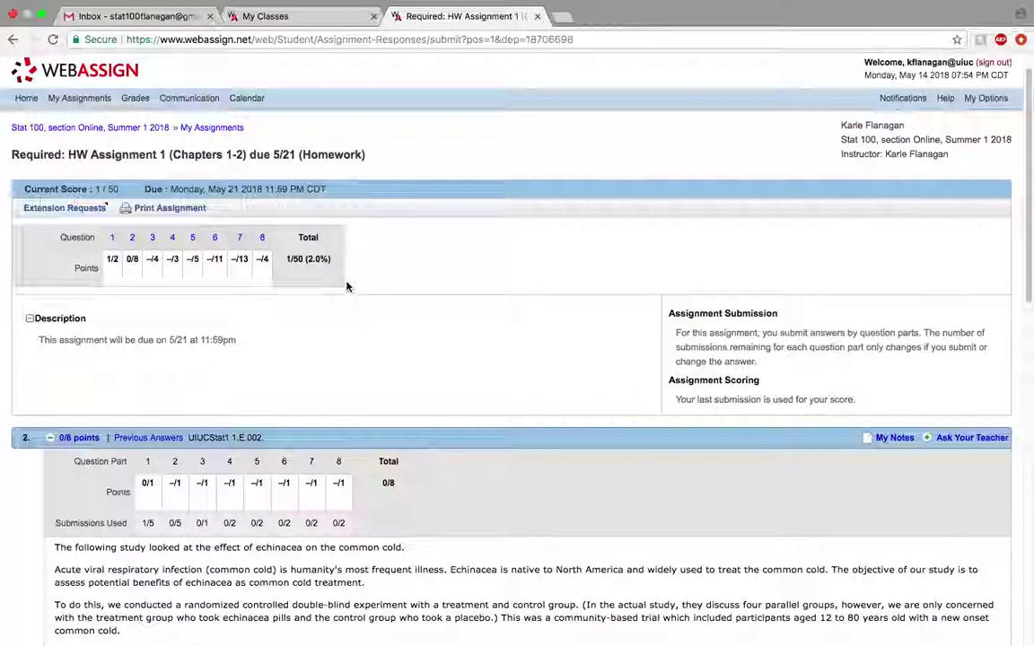
{"action": "scroll", "coordinate": [286, 357], "scroll_direction": "down", "scroll_amount": 10}
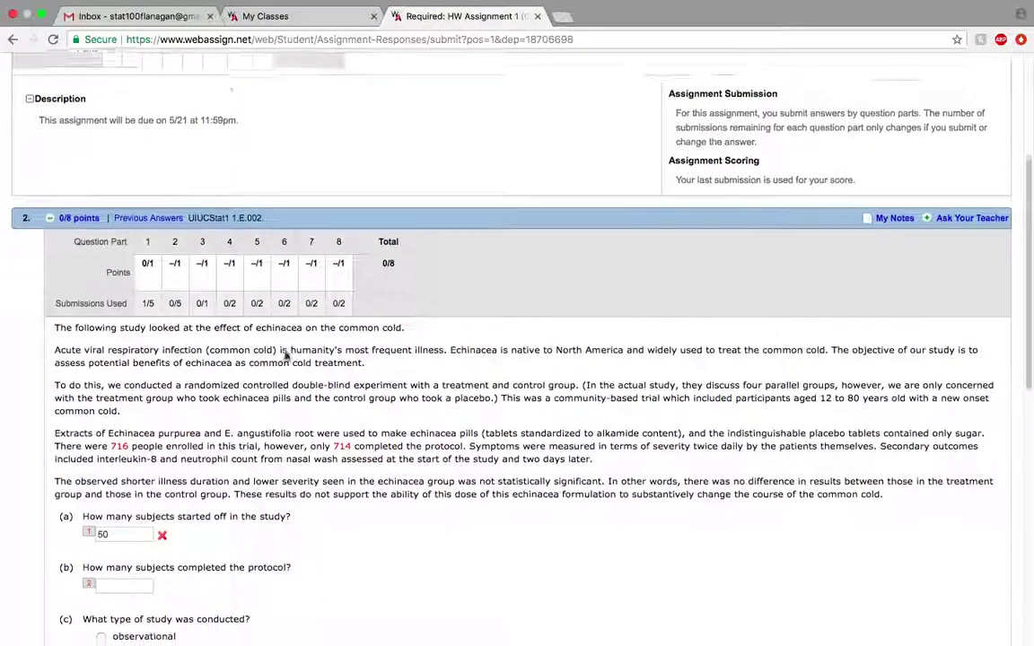
{"action": "scroll", "coordinate": [285, 352], "scroll_direction": "down", "scroll_amount": 4}
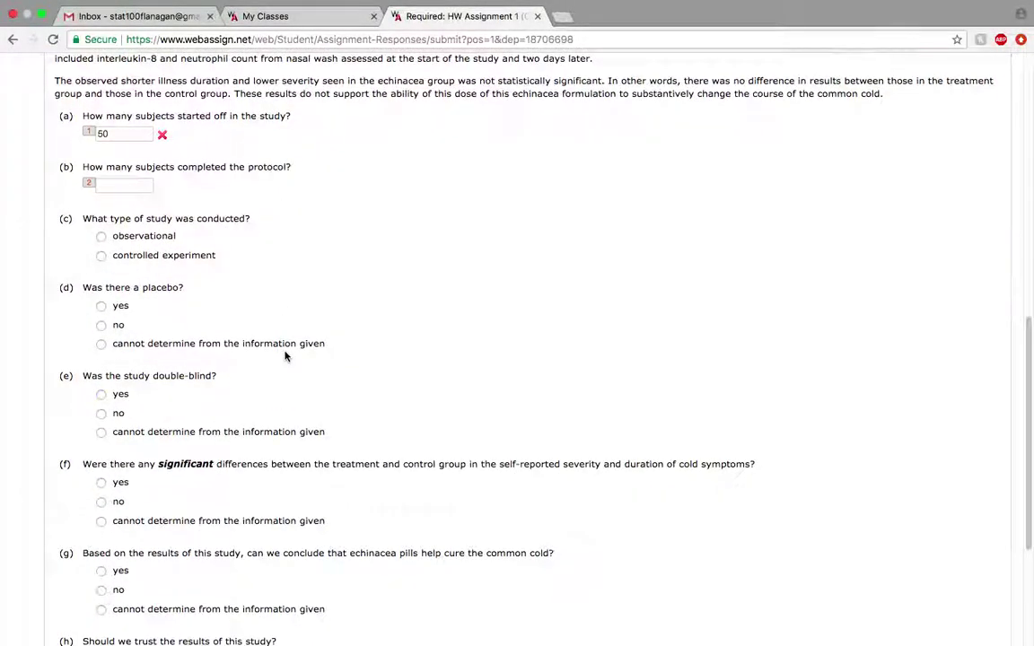
{"action": "scroll", "coordinate": [287, 352], "scroll_direction": "up", "scroll_amount": 12}
{"action": "scroll", "coordinate": [285, 357], "scroll_direction": "up", "scroll_amount": 3}
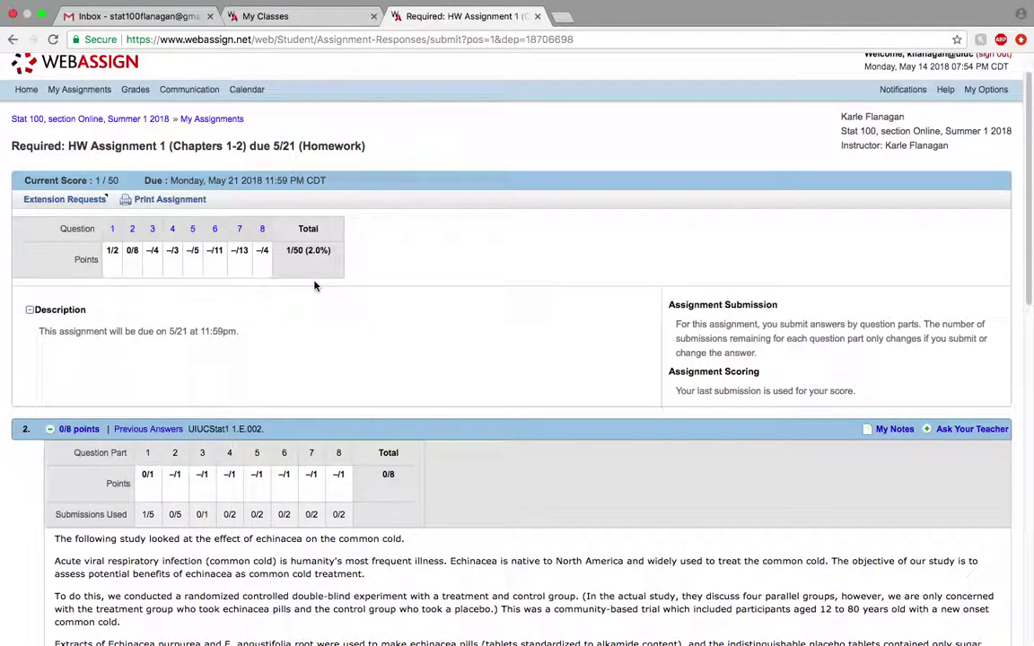
Switch from the WebAssign browser window to the Finder desktop.
{"action": "key", "text": "ctrl+Up"}
{"action": "left_click", "coordinate": [273, 298]}
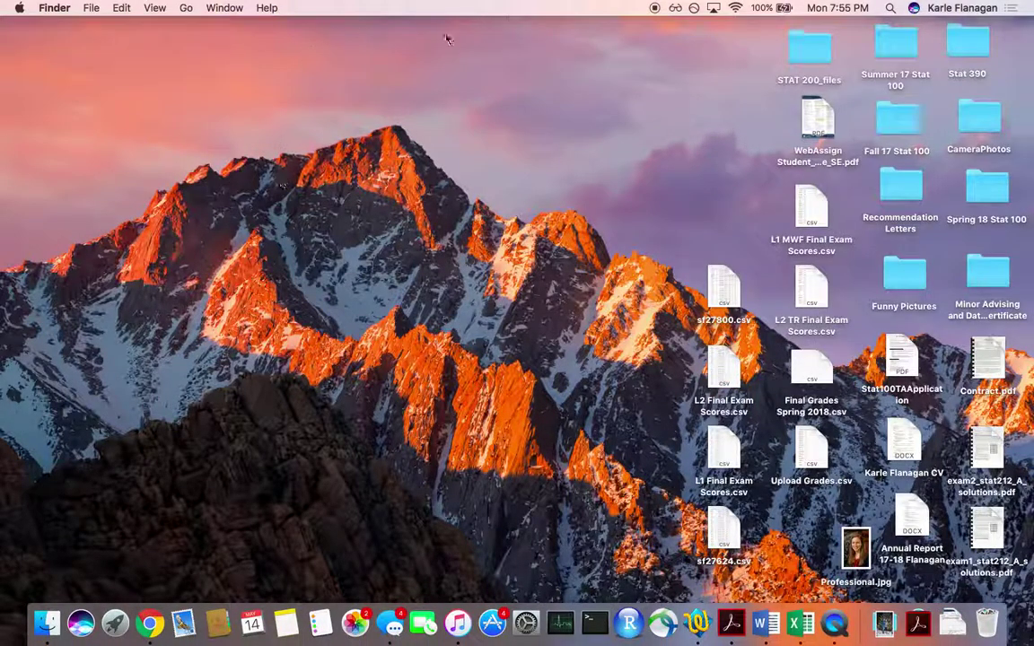